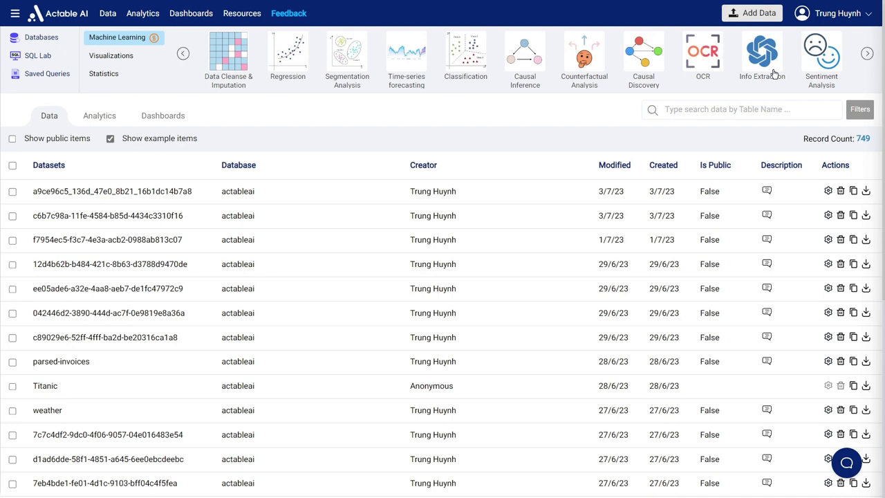
# - Start an image upload and choose Invoices 2.zip from Downloads as the zip file
pyautogui.click(755, 17)
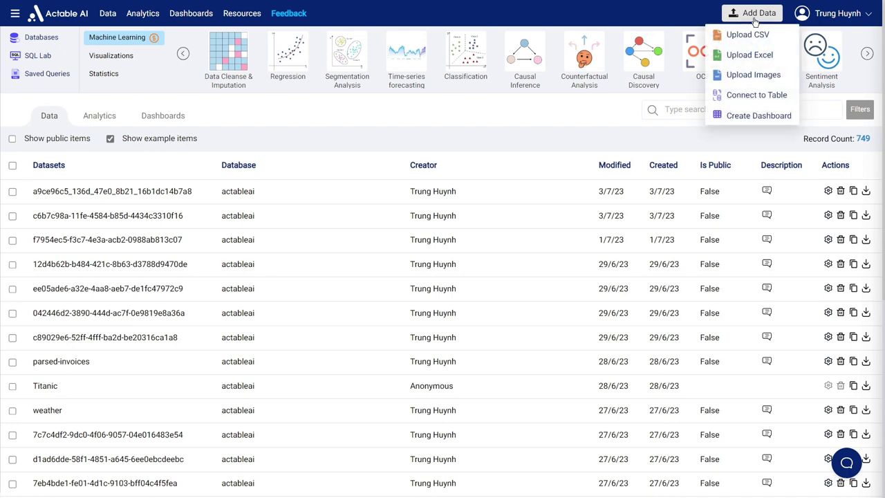
pyautogui.click(760, 75)
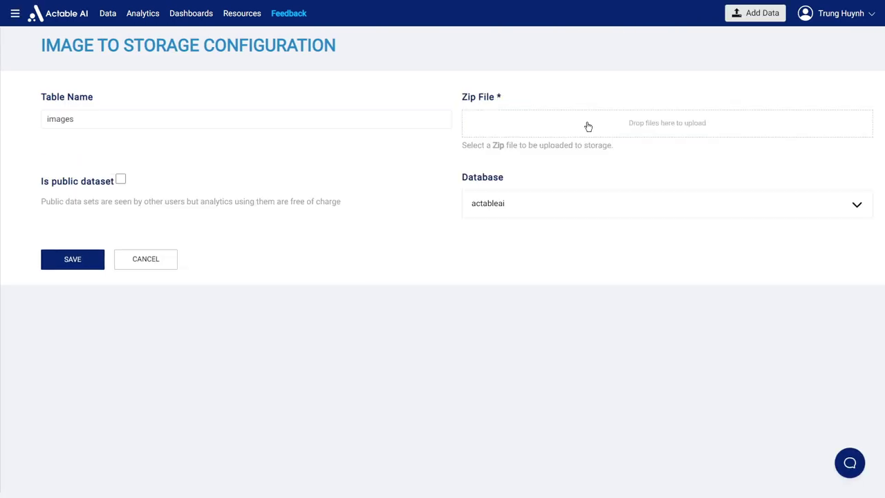
pyautogui.click(588, 126)
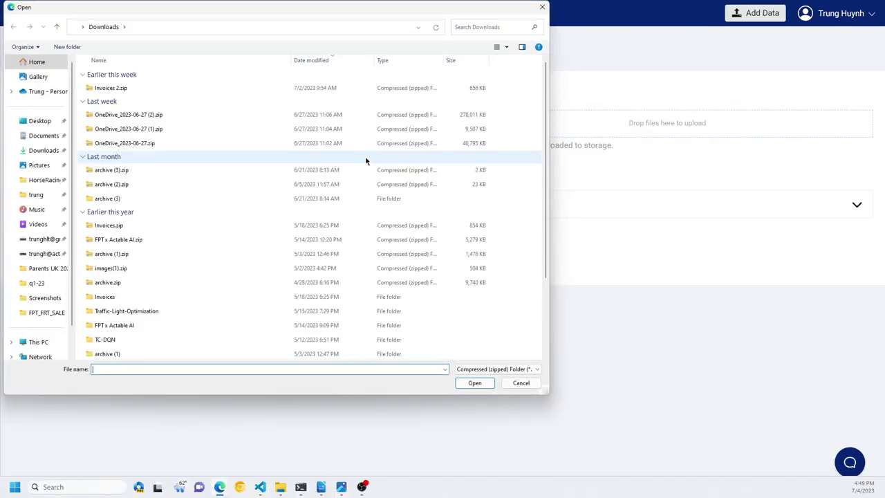
pyautogui.doubleClick(122, 94)
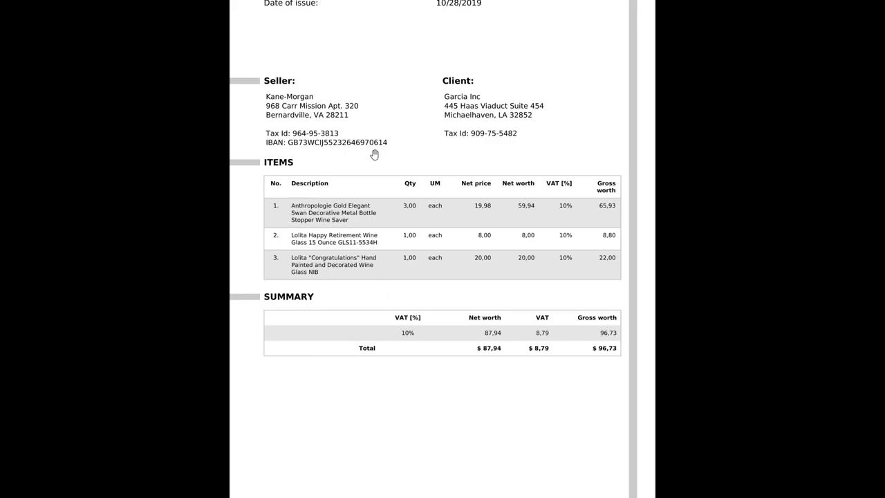
# - Review the sample invoice's seller, client and item details, and examine the parsed_text values in the parsed-invoices table
pyautogui.scroll(1, 363, 166)
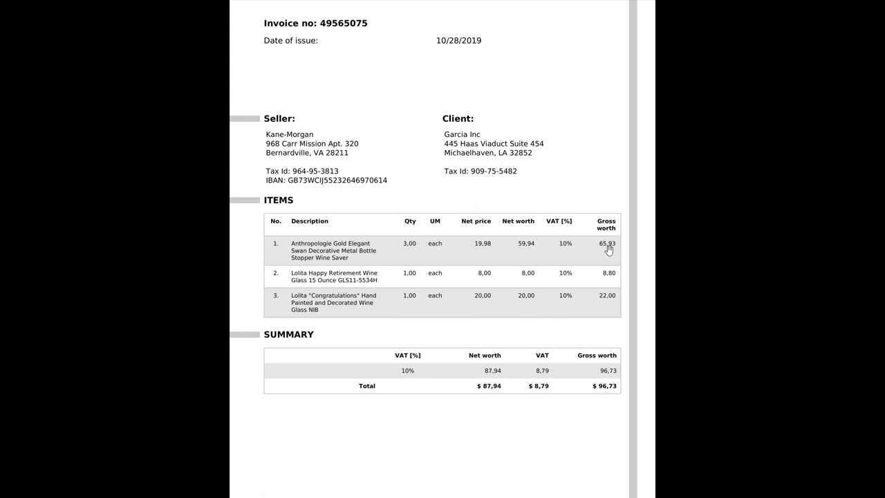
pyautogui.scroll(-1, 529, 336)
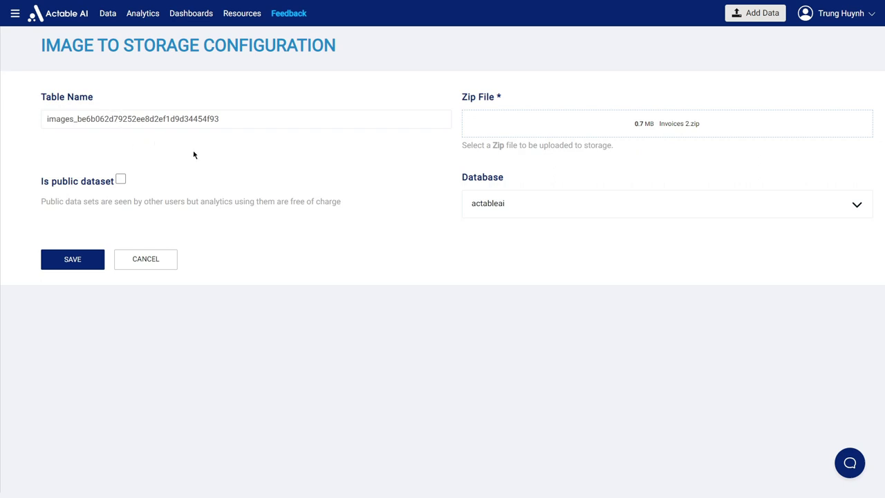
pyautogui.click(112, 24)
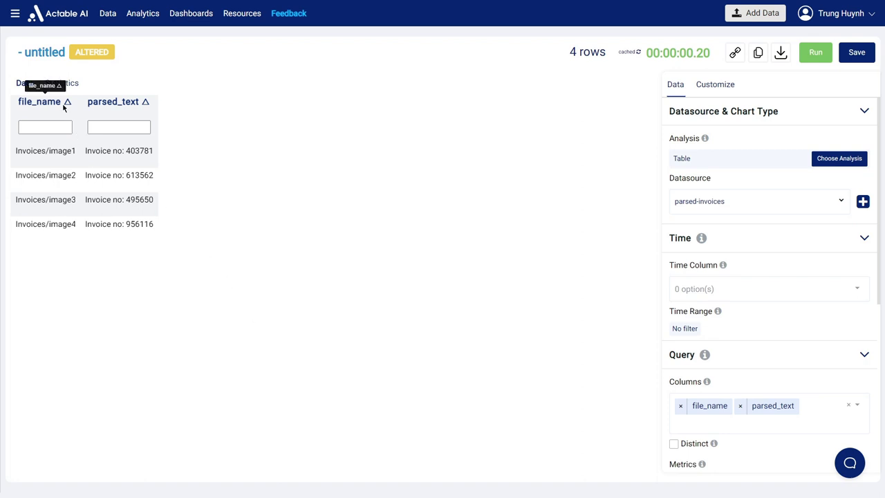
pyautogui.moveTo(118, 150); pyautogui.dragTo(164, 150)
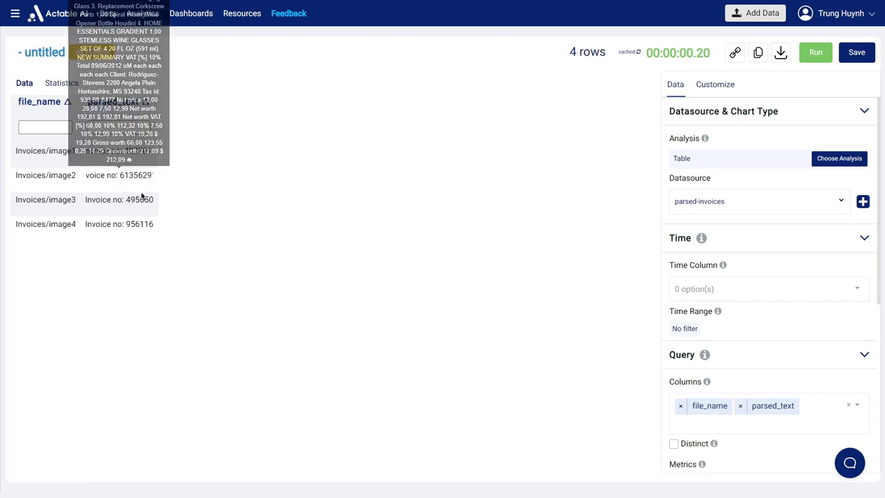
# - Change the analysis to Info Extraction, using parsed_text as the text column and file_name as the document name column
pyautogui.click(833, 165)
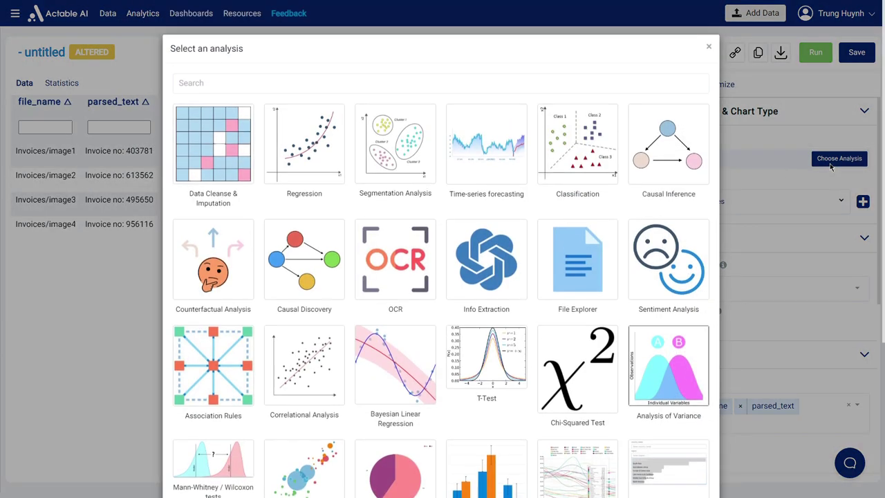
pyautogui.click(483, 285)
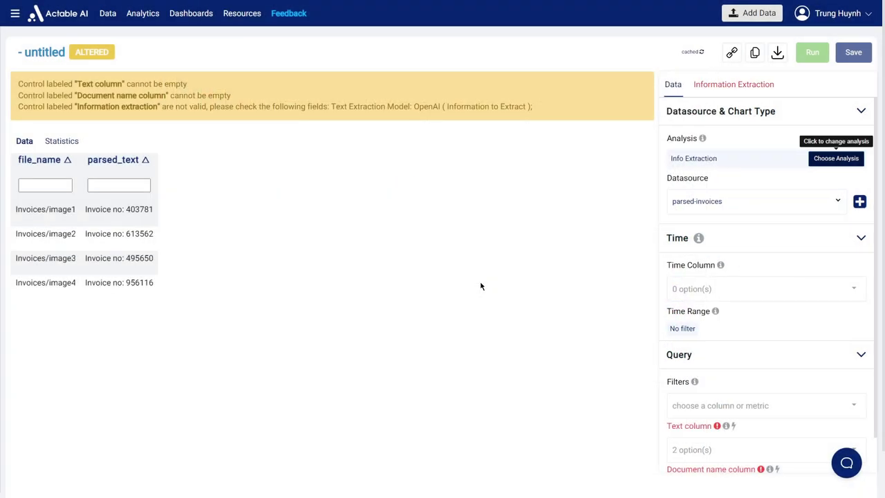
pyautogui.scroll(-1, 484, 286)
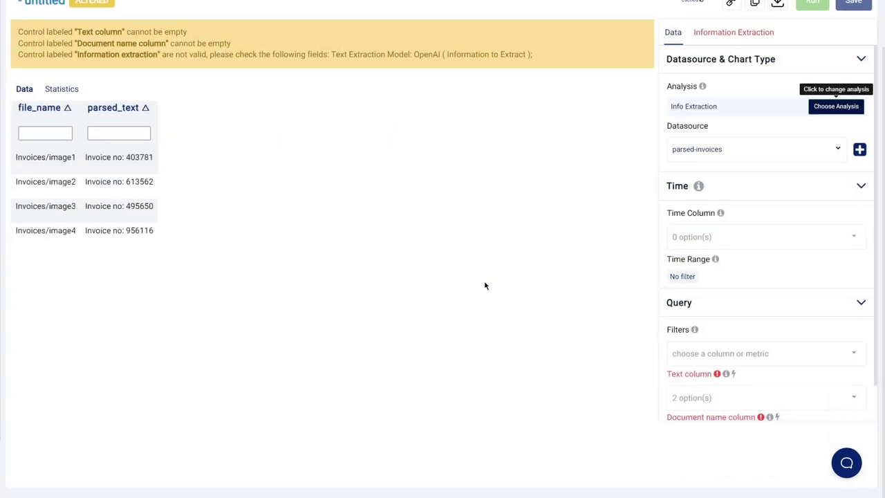
pyautogui.click(678, 396)
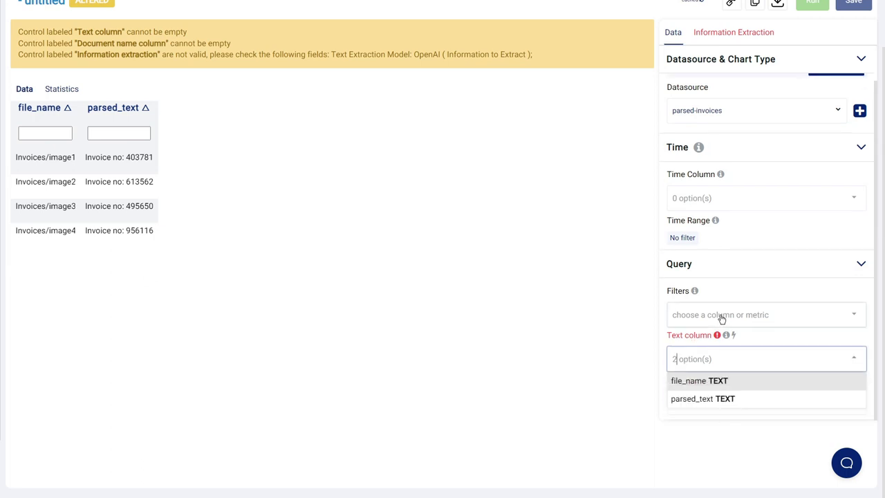
pyautogui.click(706, 401)
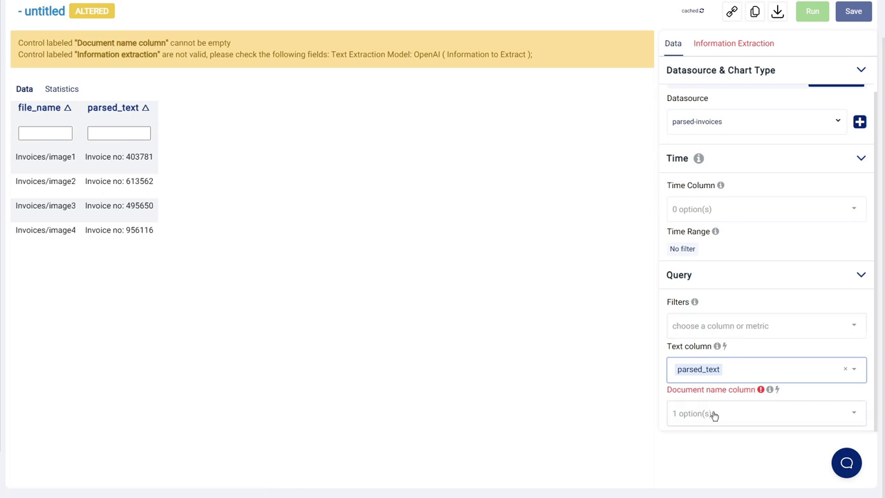
pyautogui.click(714, 415)
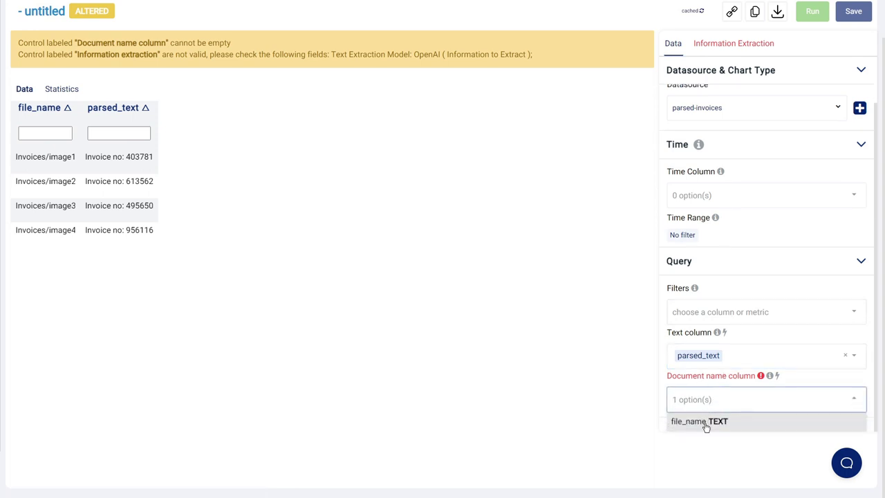
pyautogui.click(706, 426)
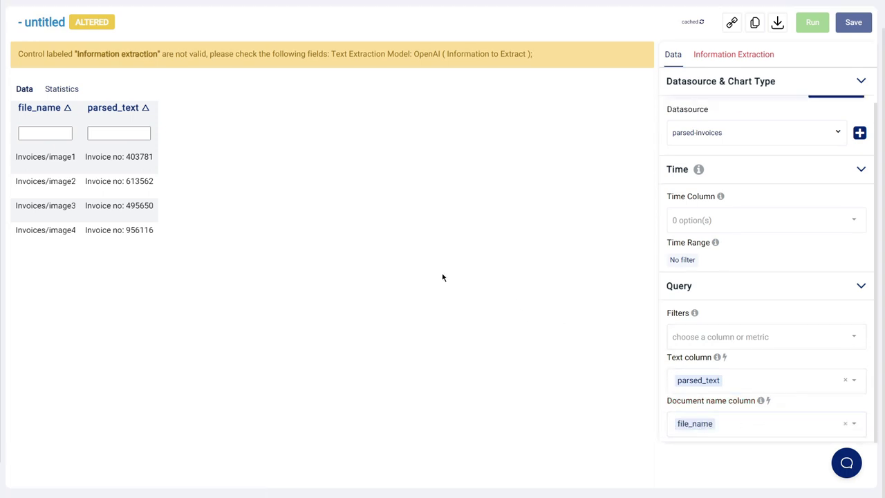
# - Add invoice_no, seller_name and items as the information to extract
pyautogui.scroll(1, 443, 277)
pyautogui.click(742, 86)
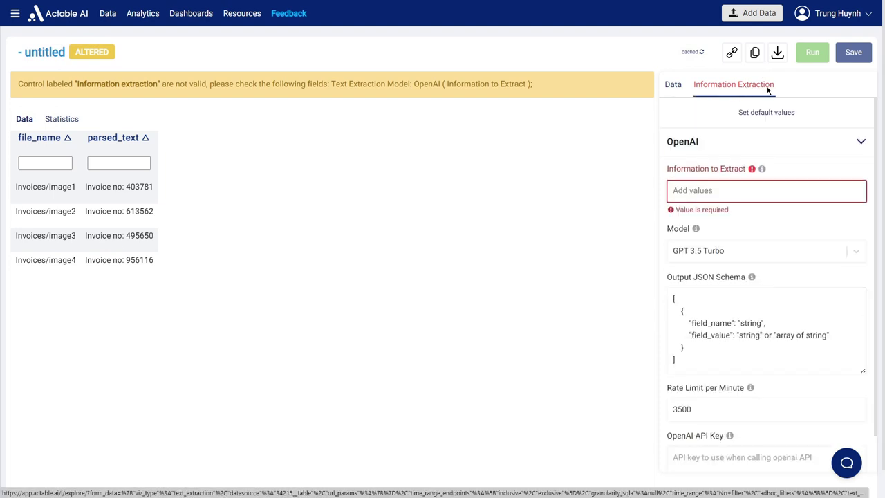
pyautogui.scroll(-1, 772, 97)
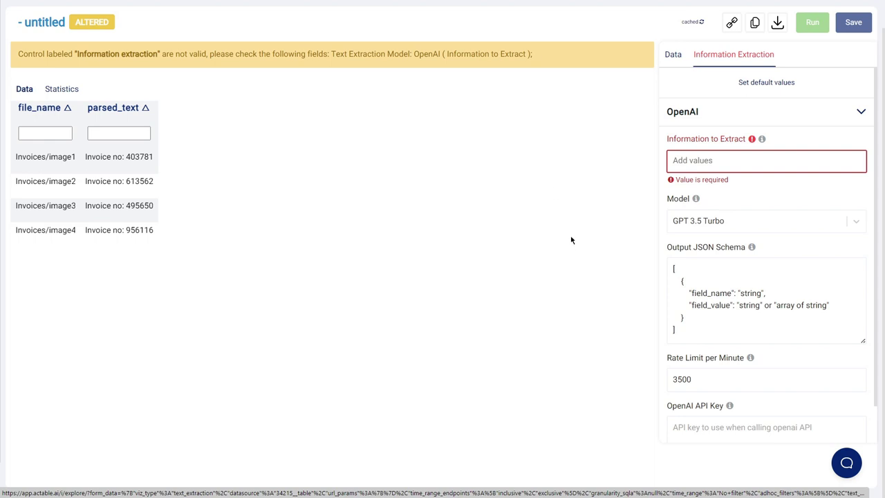
pyautogui.click(728, 164)
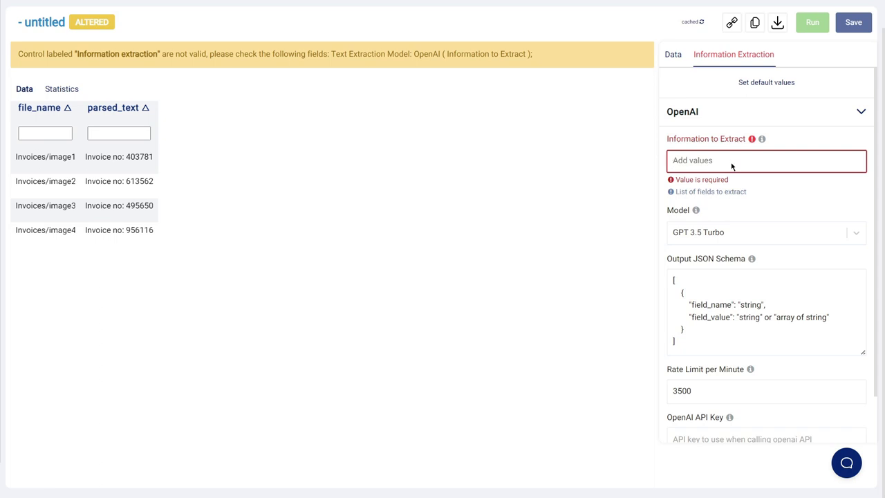
pyautogui.write('invoice_no')
pyautogui.press('Return')
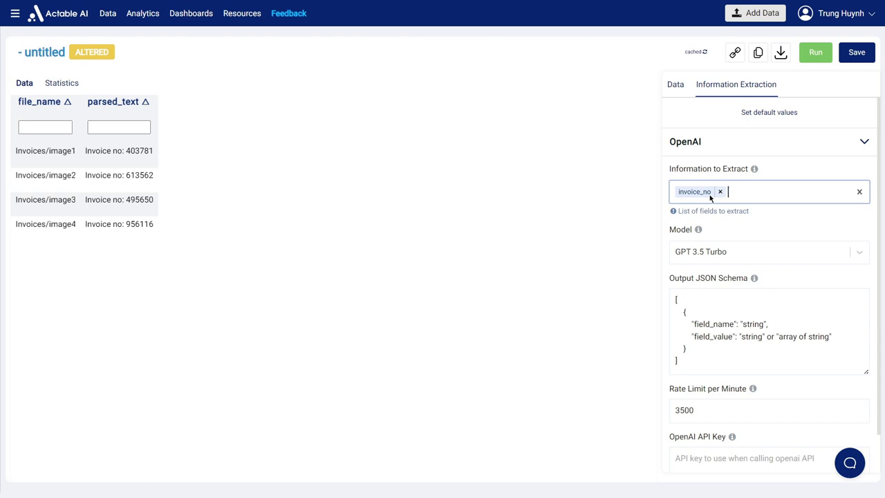
pyautogui.write('seller_name')
pyautogui.press('Return')
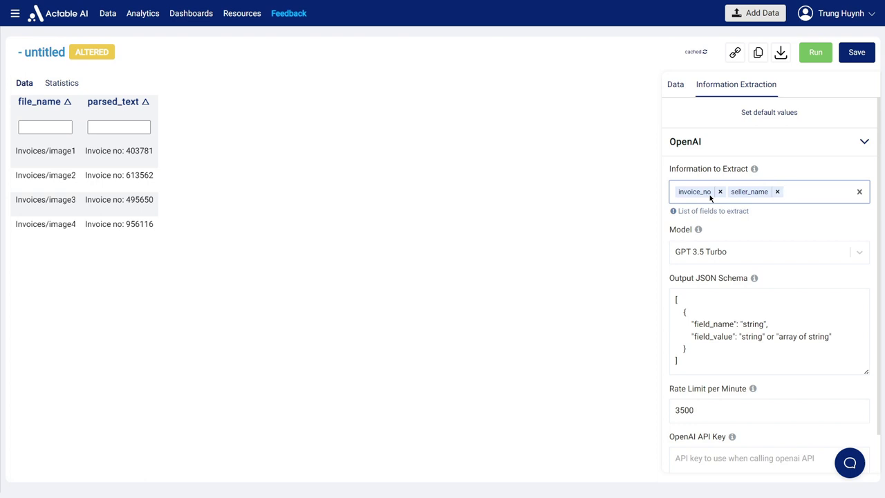
pyautogui.write('items')
pyautogui.press('Return')
# - Rename the first key in the output JSON schema to "invoice_no"
pyautogui.scroll(-1, 792, 215)
pyautogui.scroll(1, 793, 225)
pyautogui.click(761, 298)
pyautogui.scroll(-1, 761, 298)
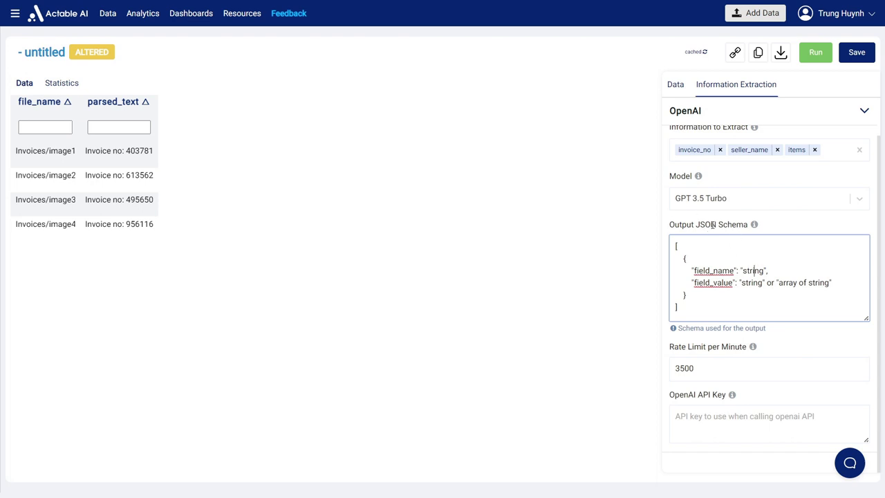
pyautogui.click(724, 271)
pyautogui.click(746, 269)
pyautogui.hotkey('ctrl', 'Left')
pyautogui.hotkey('ctrl', 'Left')
pyautogui.hotkey('ctrl', 'shift', 'Right')
pyautogui.press('BackSpace')
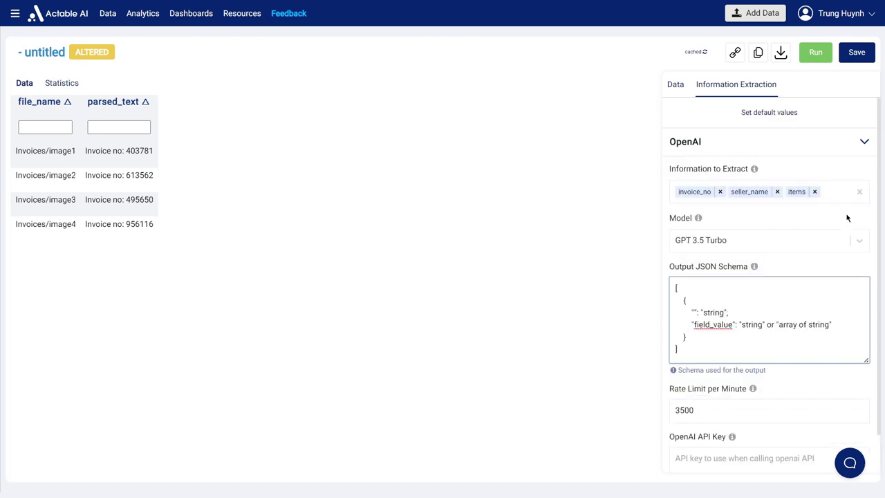
pyautogui.write('invoice_no')
# - Set the type of invoice_no in the output JSON schema to int
pyautogui.hotkey('ctrl', 'shift', 'Right')
pyautogui.press('BackSpace')
pyautogui.write('str')
pyautogui.press('BackSpace')
pyautogui.press('BackSpace')
pyautogui.press('BackSpace')
pyautogui.write('int')
# - Replace the schema's second entry with "seller_name": str, including the trailing comma
pyautogui.press('Left')
pyautogui.press('Left')
pyautogui.press('Left')
pyautogui.hotkey('ctrl', 'shift', 'Left')
pyautogui.press('BackSpace')
pyautogui.write('seller')
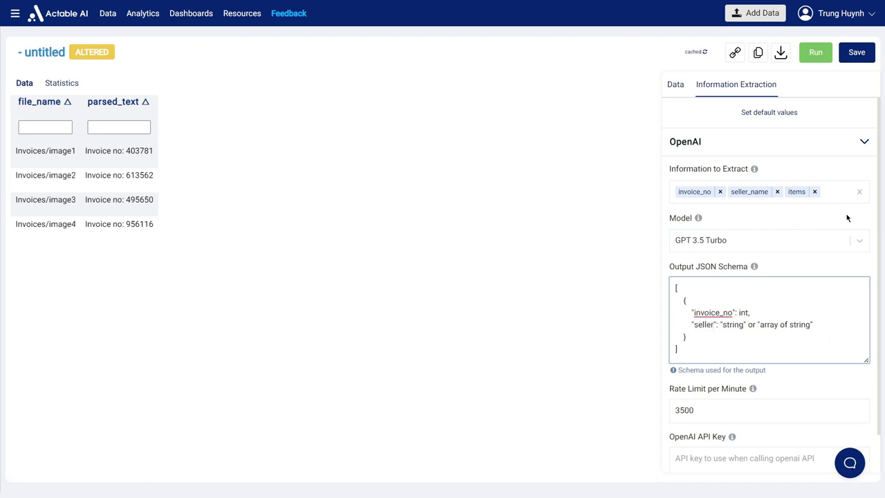
pyautogui.write('_name')
pyautogui.hotkey('shift', 'End')
pyautogui.press('BackSpace')
pyautogui.write('str,')
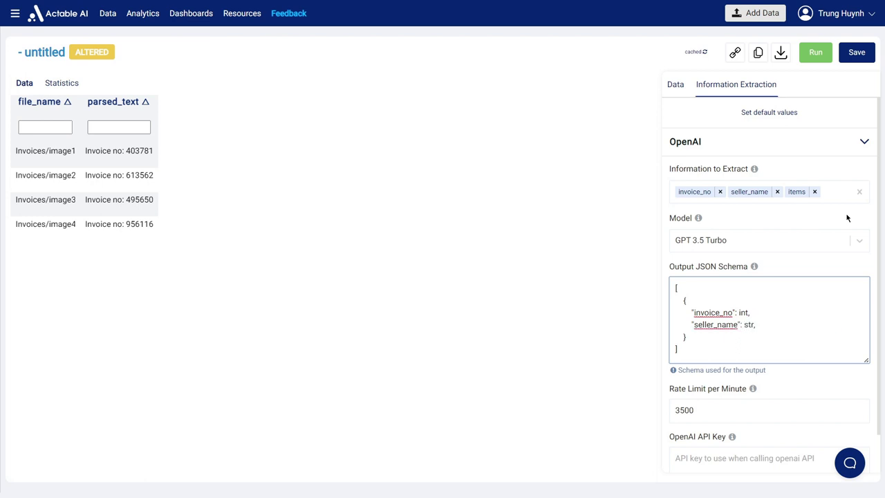
# - Add an "items" array below seller_name in the schema, with an empty line between its square brackets
pyautogui.press('Return')
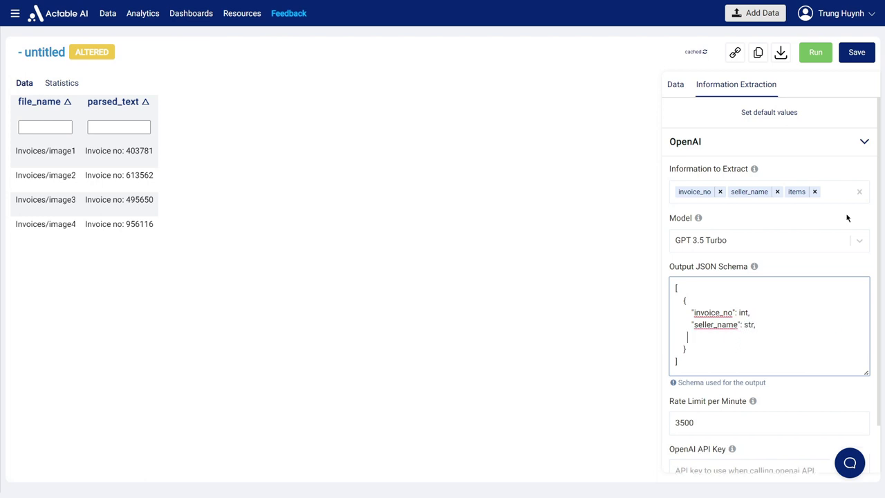
pyautogui.write('"items": [')
pyautogui.press('Return')
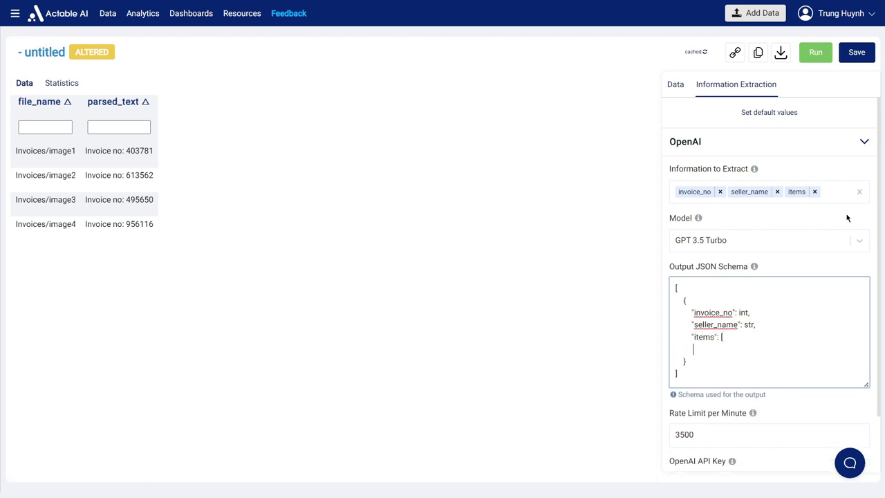
pyautogui.write(']')
pyautogui.press('Up')
pyautogui.press('End')
pyautogui.press('Return')
# - Define the object inside the items array with "name": str, "quantity": int, "price": float and "total_price": float
pyautogui.write('{"name": str')
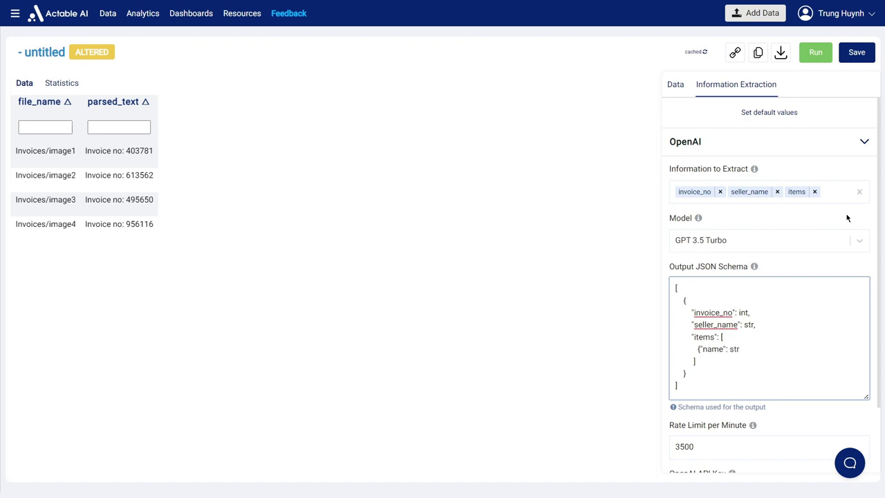
pyautogui.write(', "quantity": int, "price": float, "')
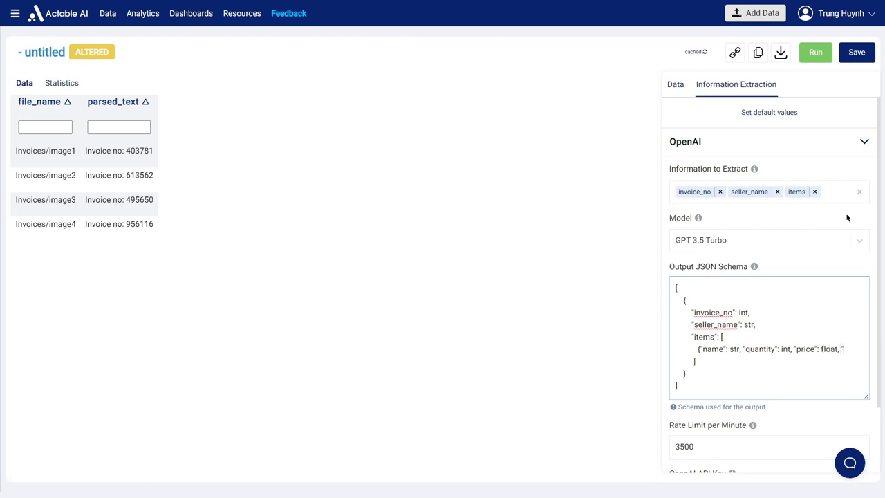
pyautogui.write('total_price"')
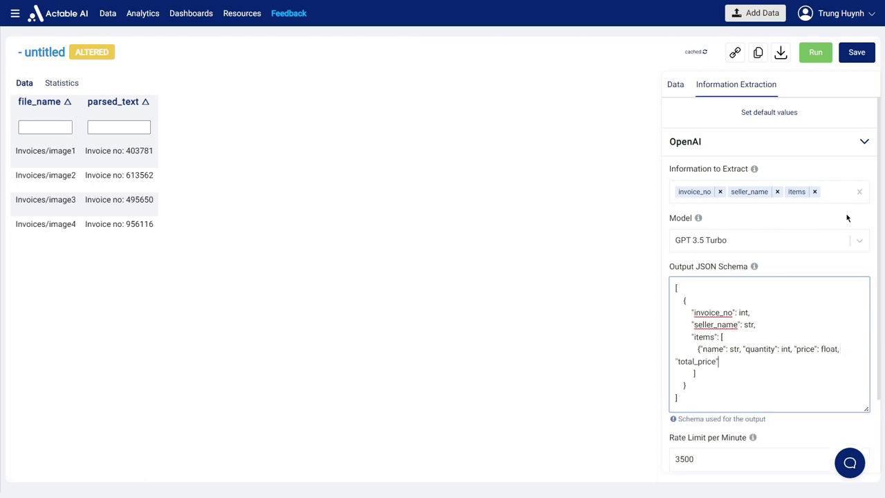
pyautogui.write(': float }')
pyautogui.scroll(-1, 766, 295)
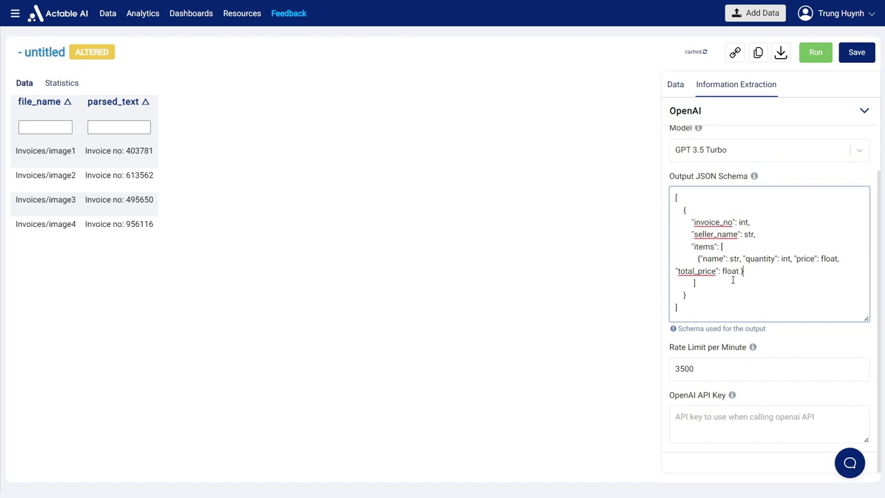
pyautogui.scroll(1, 733, 281)
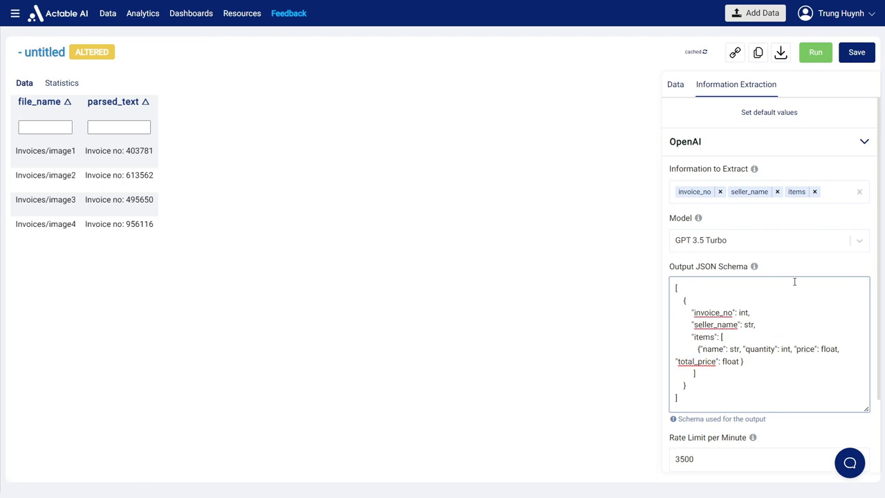
# - Review the available OpenAI model choices and the remaining extraction settings
pyautogui.click(854, 241)
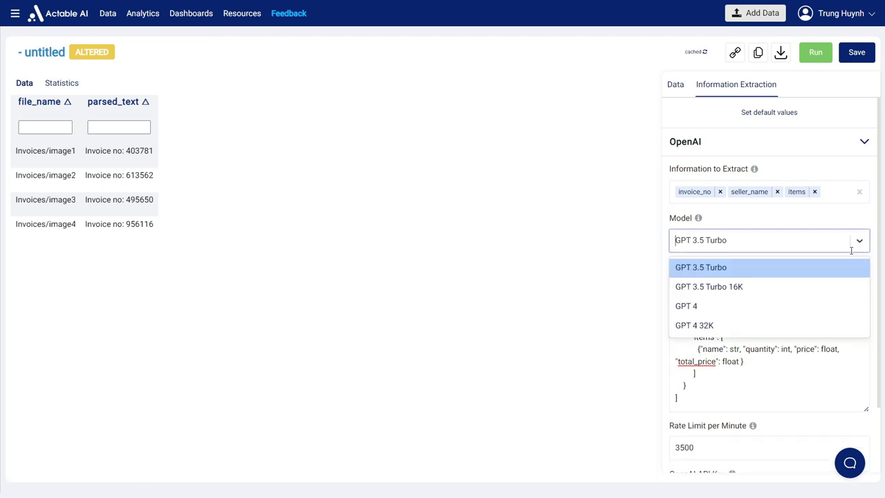
pyautogui.click(606, 336)
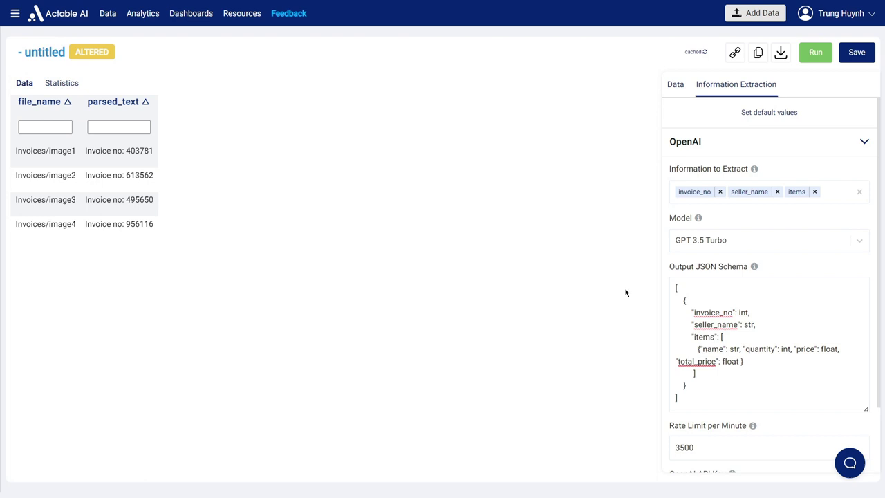
pyautogui.scroll(-2, 817, 348)
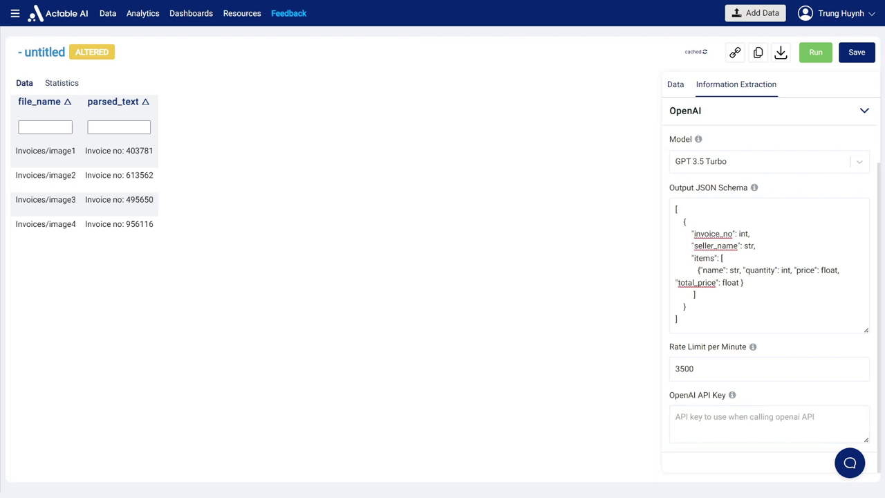
# - Paste the OpenAI API key into the extraction settings
pyautogui.click(697, 421)
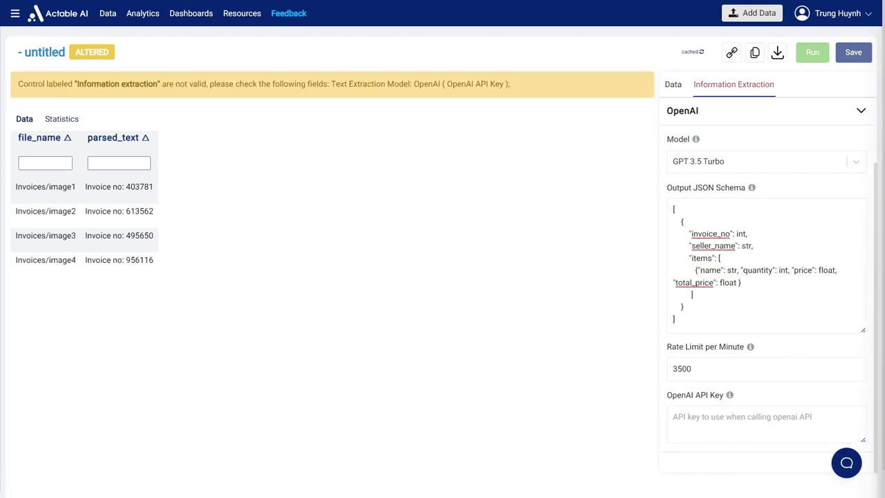
pyautogui.click(785, 423)
pyautogui.hotkey('ctrl', 'v')
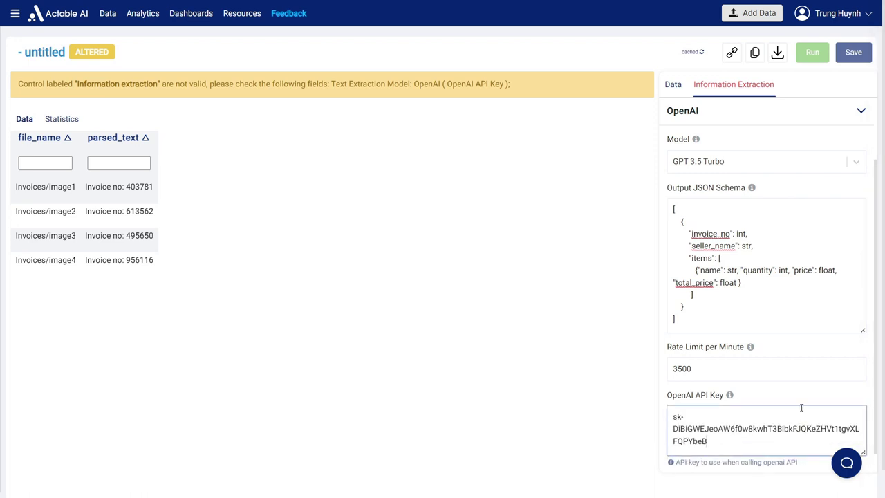
pyautogui.scroll(-1, 801, 413)
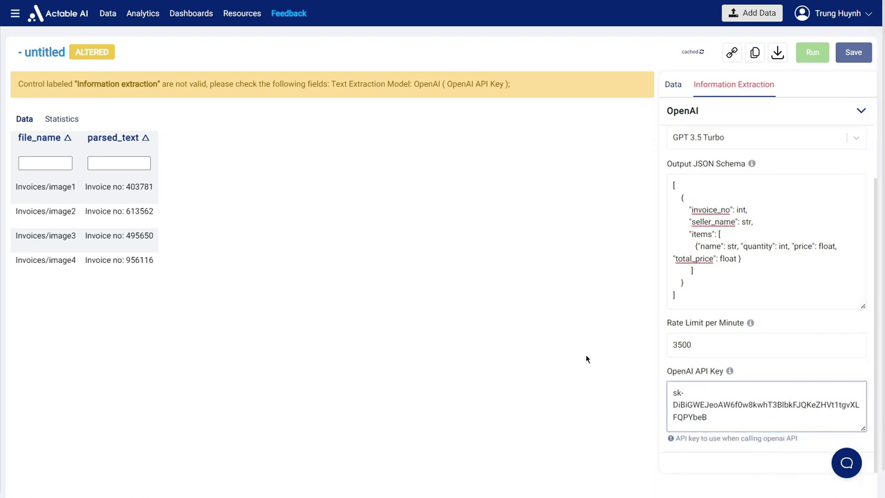
pyautogui.click(602, 347)
# - Run the information extraction on the parsed invoices
pyautogui.scroll(3, 810, 401)
pyautogui.scroll(-3, 809, 403)
pyautogui.scroll(3, 751, 344)
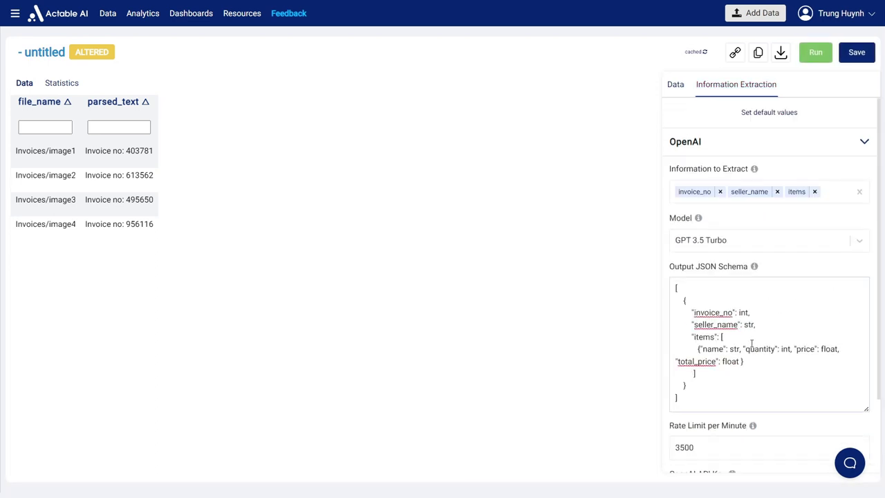
pyautogui.click(806, 53)
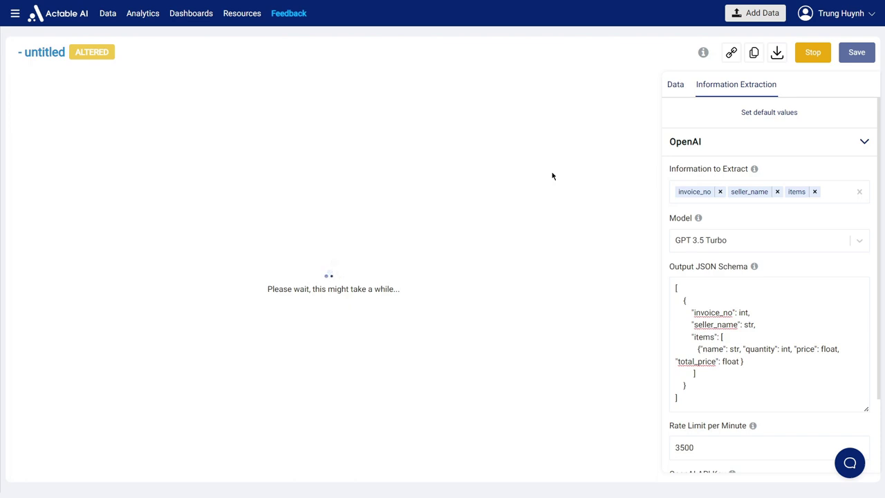